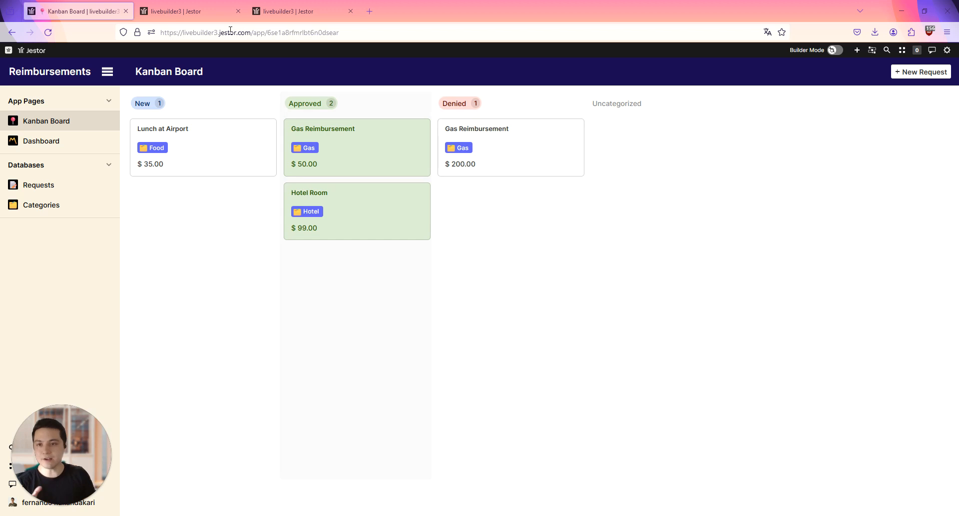
Start creating an Automation Button field in the Requests table
{"action": "left_click", "coordinate": [192, 18]}
{"action": "left_click", "coordinate": [766, 279]}
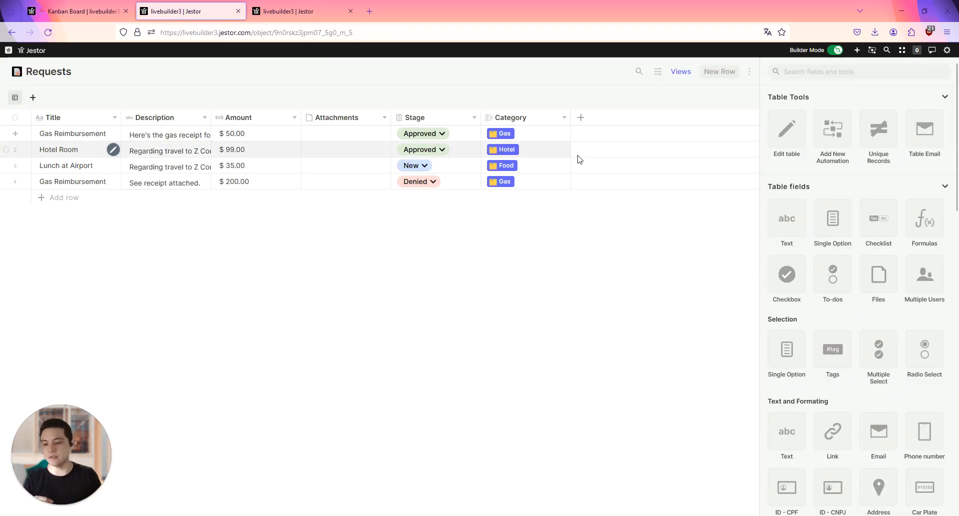
{"action": "scroll", "coordinate": [876, 307], "scroll_direction": "down", "scroll_amount": 12}
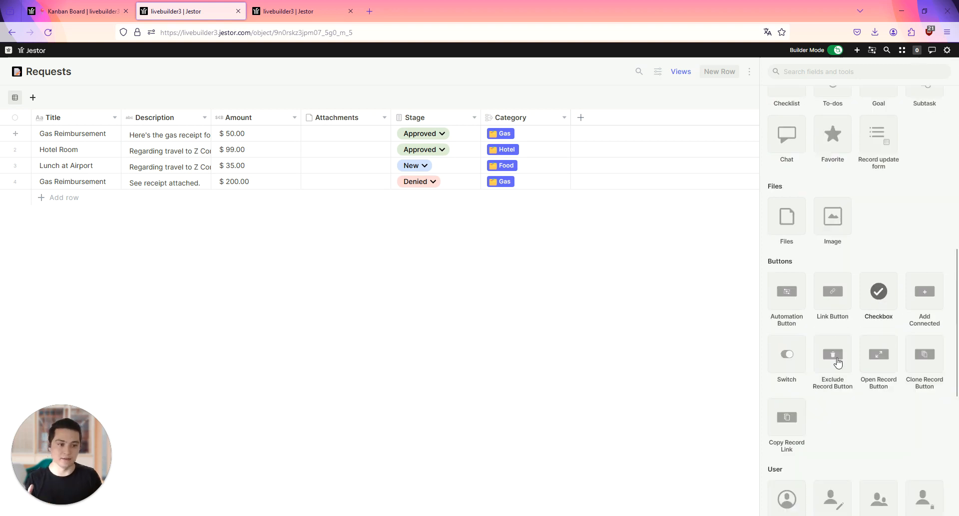
{"action": "scroll", "coordinate": [849, 280], "scroll_direction": "down", "scroll_amount": 2}
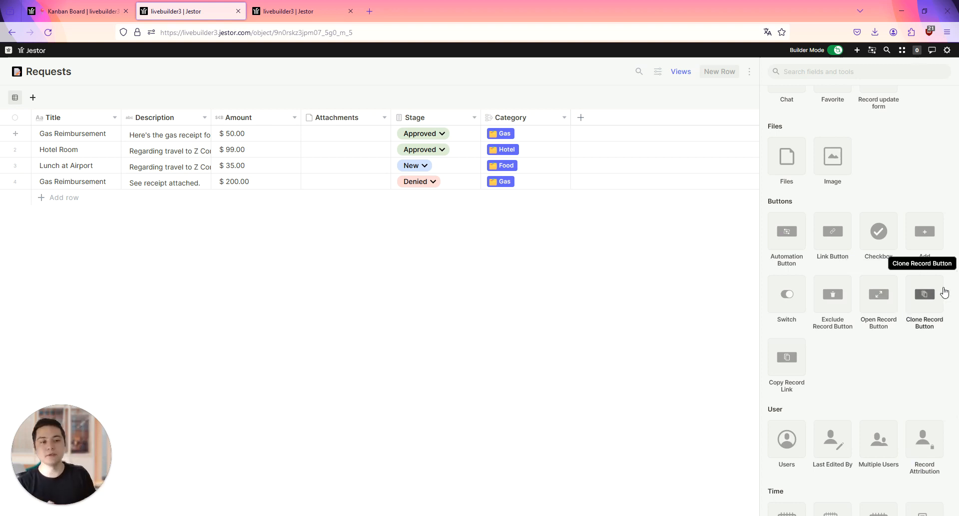
{"action": "left_click", "coordinate": [794, 246]}
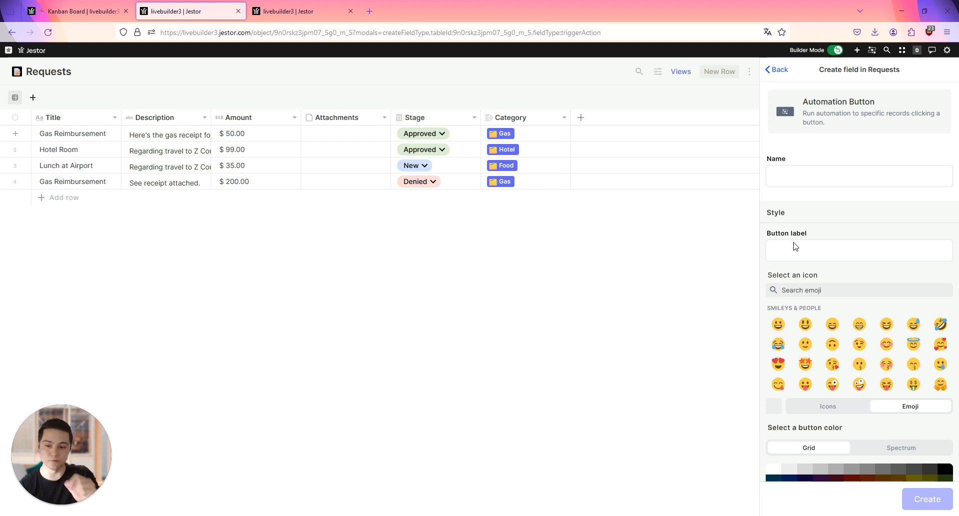
Name the new button field "Approve" and use "Approve" as its button label too
{"action": "left_click", "coordinate": [808, 183]}
{"action": "type", "text": "Approve"}
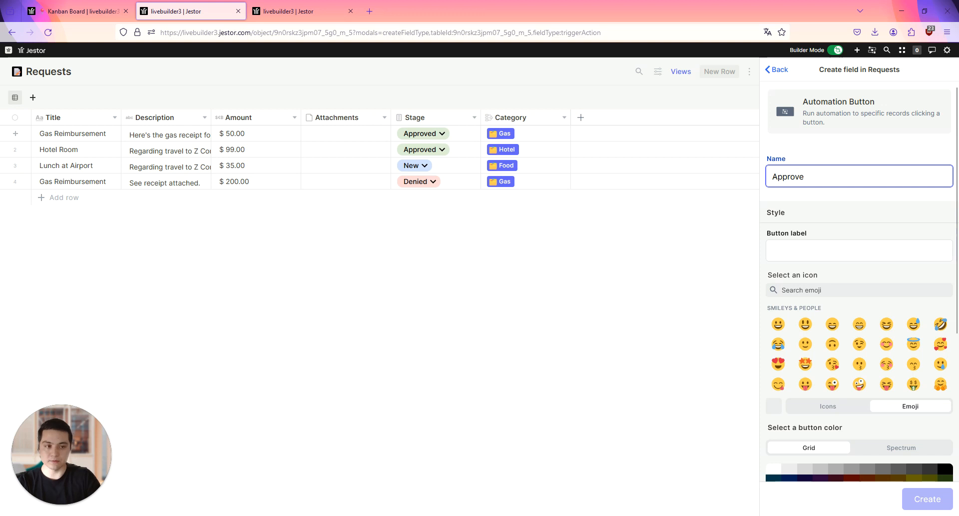
{"action": "key", "text": "ctrl+a"}
{"action": "key", "text": "ctrl+c"}
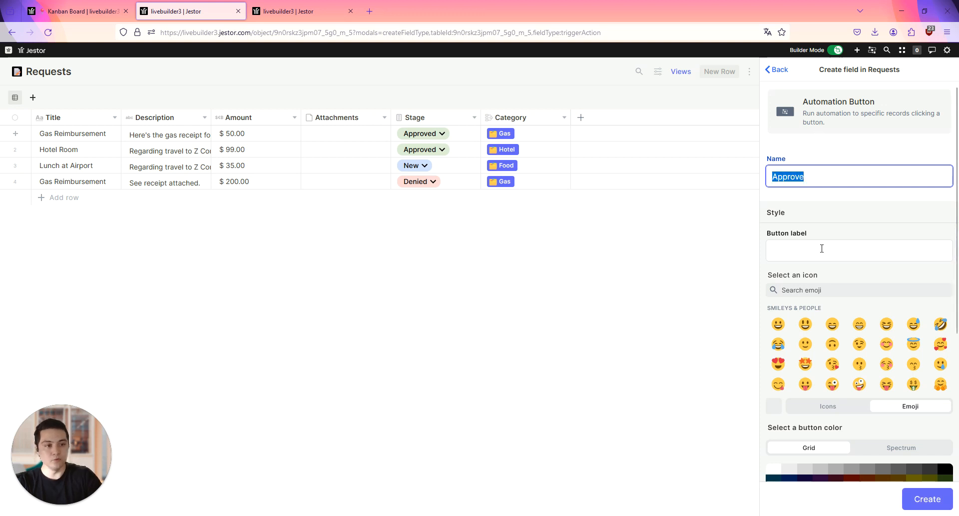
{"action": "left_click", "coordinate": [823, 251]}
{"action": "key", "text": "ctrl+v"}
Search the emojis for "ok", choose the green check mark as the icon, and make the button pale green
{"action": "left_click", "coordinate": [843, 291]}
{"action": "type", "text": "ok"}
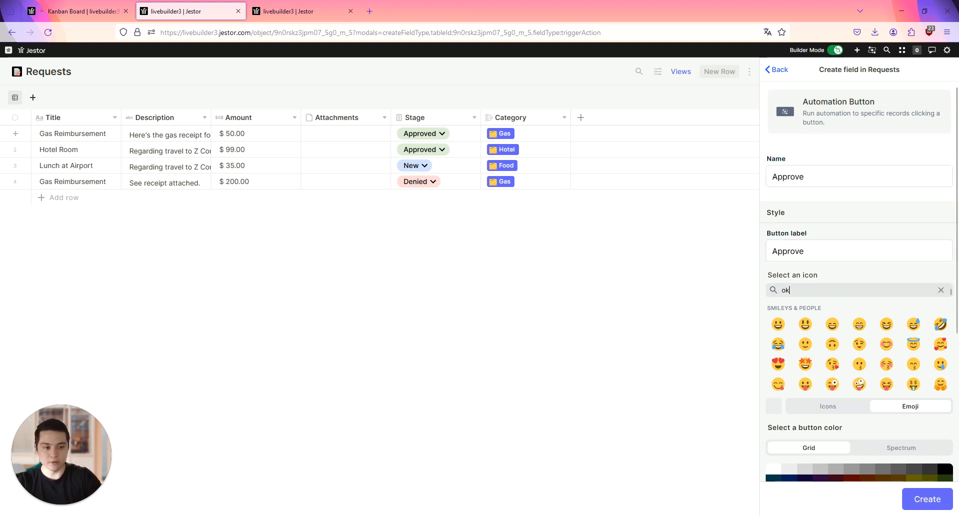
{"action": "scroll", "coordinate": [855, 352], "scroll_direction": "down", "scroll_amount": 3}
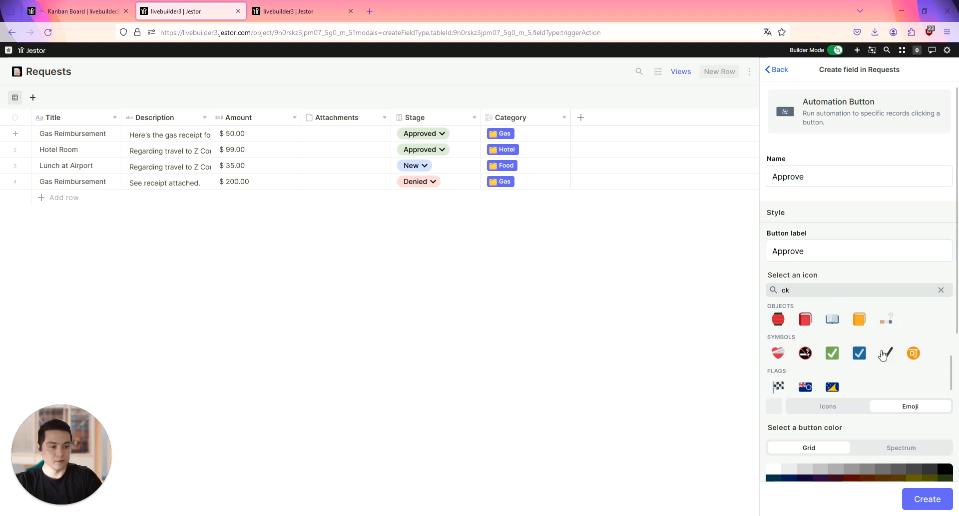
{"action": "left_click", "coordinate": [832, 353]}
{"action": "scroll", "coordinate": [875, 320], "scroll_direction": "down", "scroll_amount": 5}
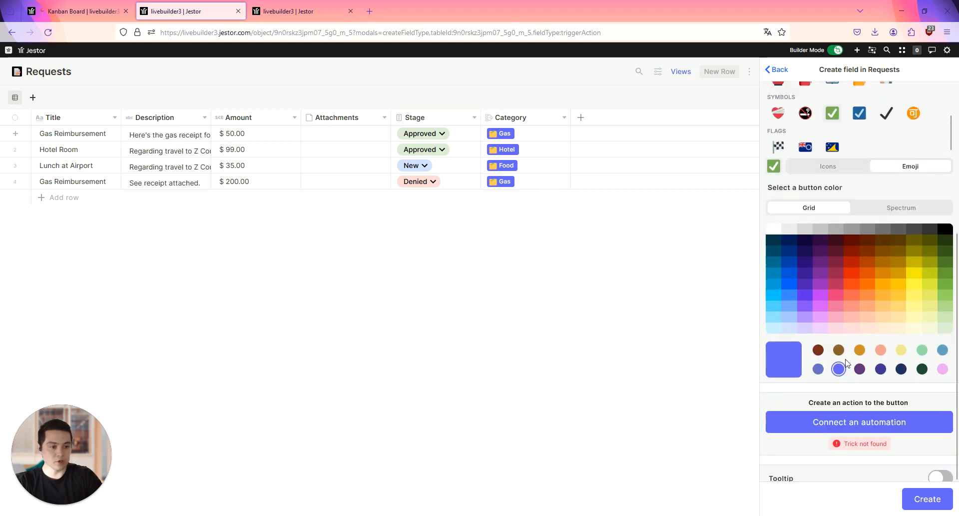
{"action": "left_click", "coordinate": [945, 327]}
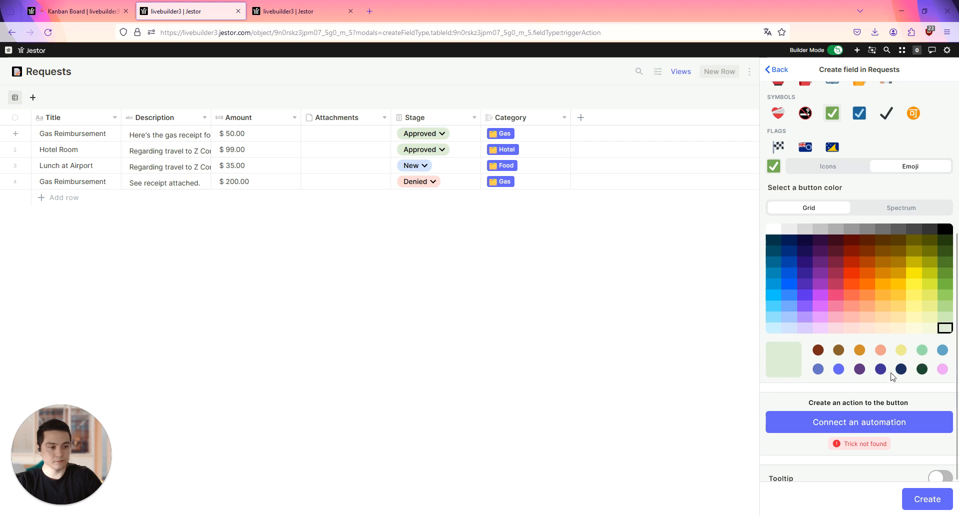
Connect a new automation to the Approve button, using the "IF Conditions with AND and error message (button)" action
{"action": "left_click", "coordinate": [890, 421]}
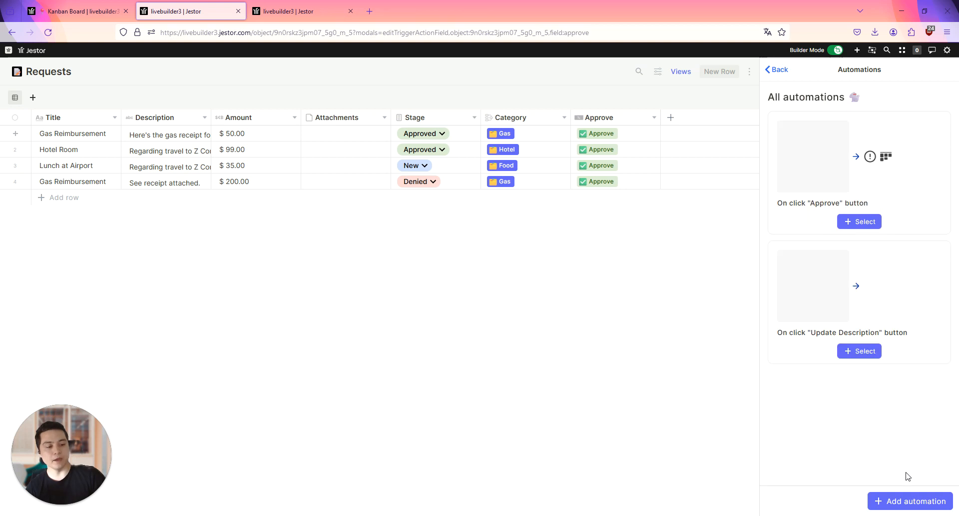
{"action": "left_click", "coordinate": [910, 502]}
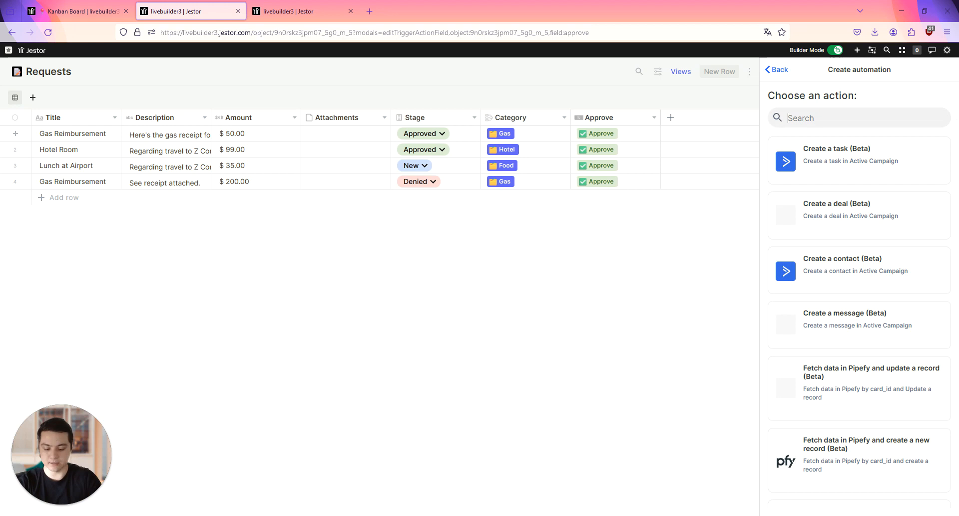
{"action": "type", "text": "if"}
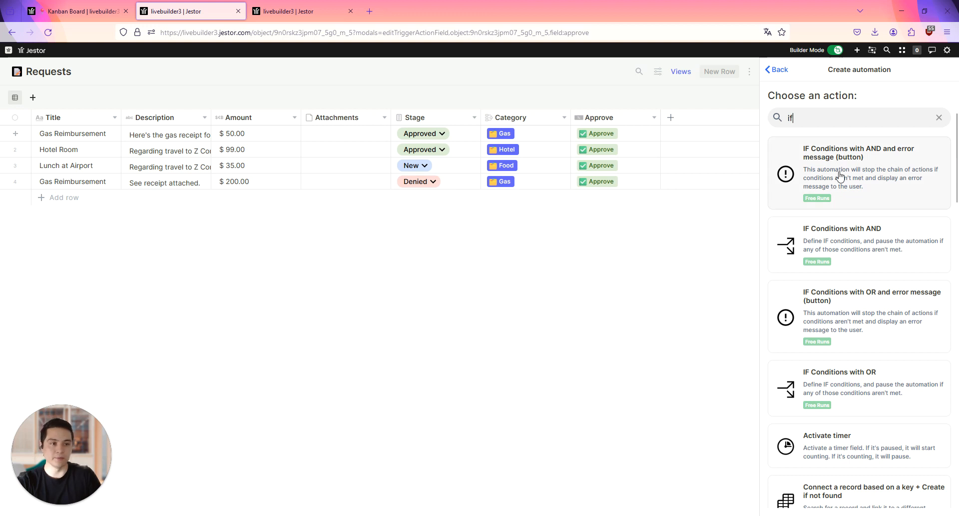
{"action": "left_click", "coordinate": [867, 219]}
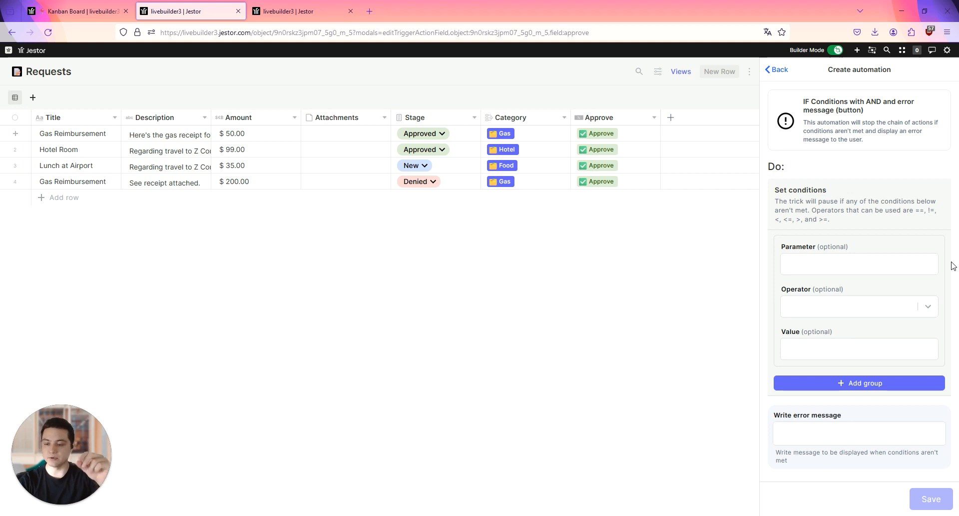
Set the condition's parameter to the category's approver from the trigger data, {{category.approver}}
{"action": "left_click", "coordinate": [885, 259]}
{"action": "left_click", "coordinate": [836, 306]}
{"action": "type", "text": "a"}
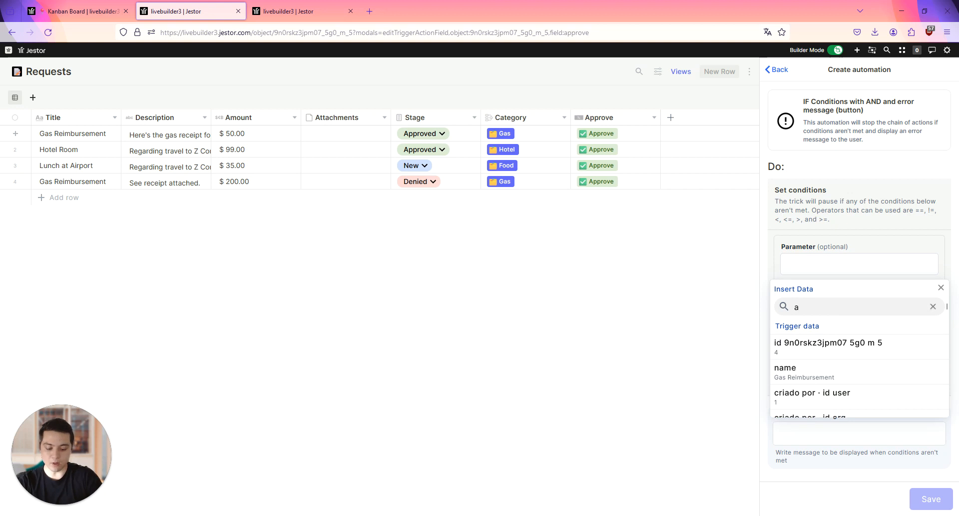
{"action": "type", "text": "pprov"}
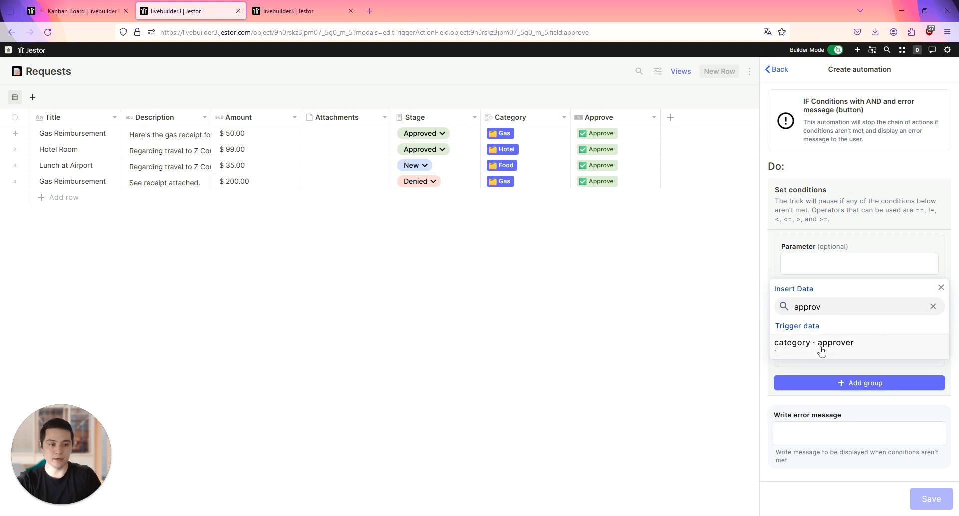
{"action": "left_click", "coordinate": [824, 352]}
{"action": "left_click", "coordinate": [870, 234]}
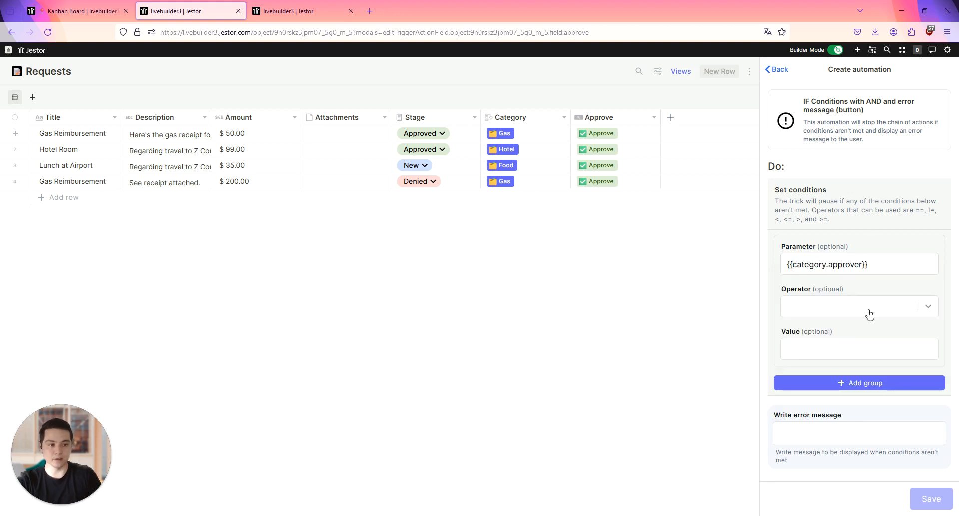
Check the approvers in the Categories table, and complete the condition with the operator "Is equal to" and the value {{current_user()}}
{"action": "left_click", "coordinate": [290, 7]}
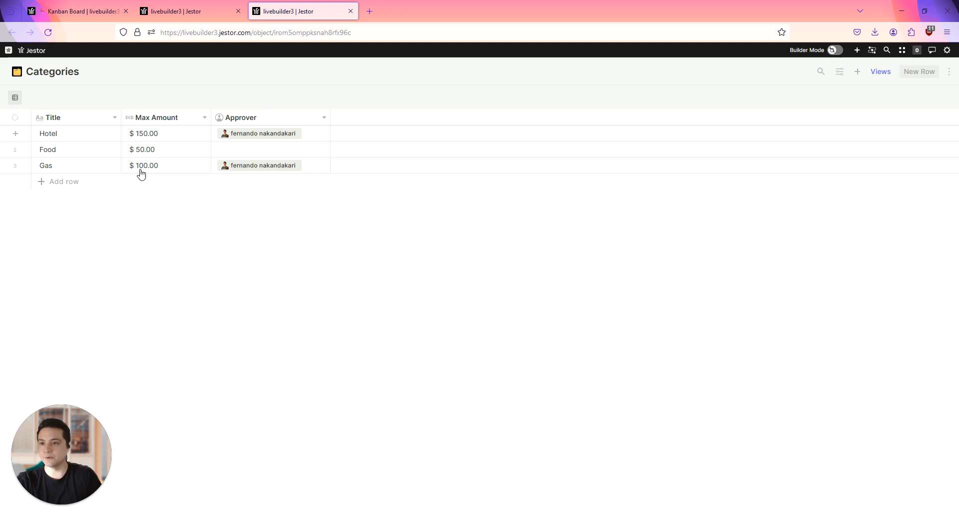
{"action": "left_click", "coordinate": [178, 12]}
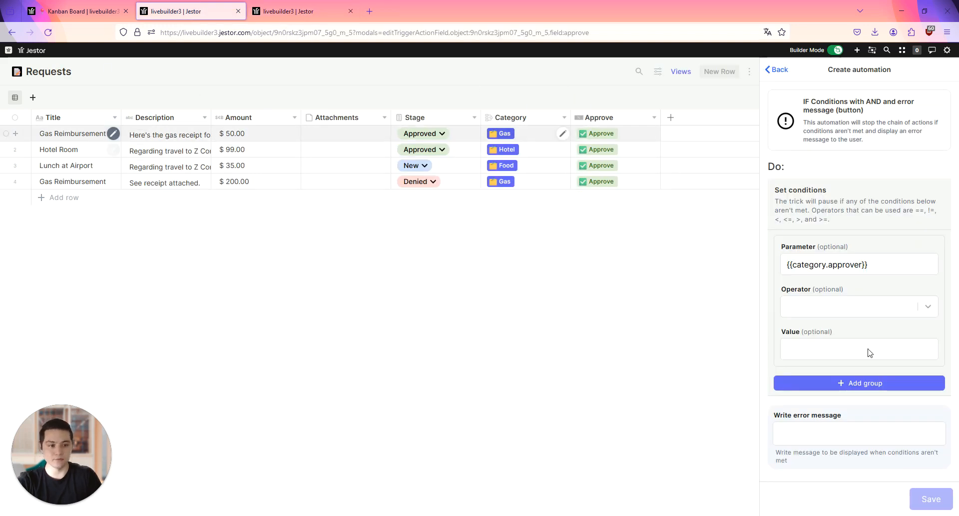
{"action": "left_click", "coordinate": [864, 314]}
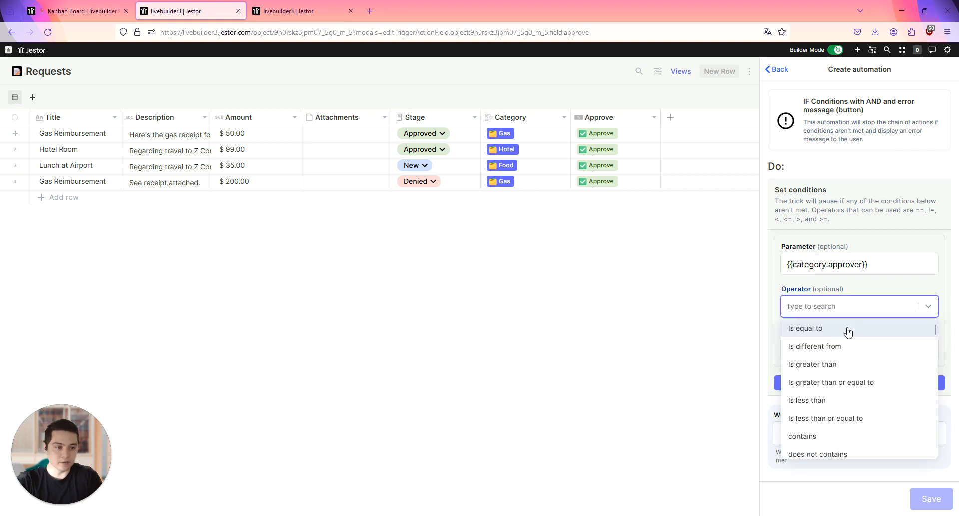
{"action": "left_click", "coordinate": [848, 330]}
{"action": "left_click", "coordinate": [852, 352]}
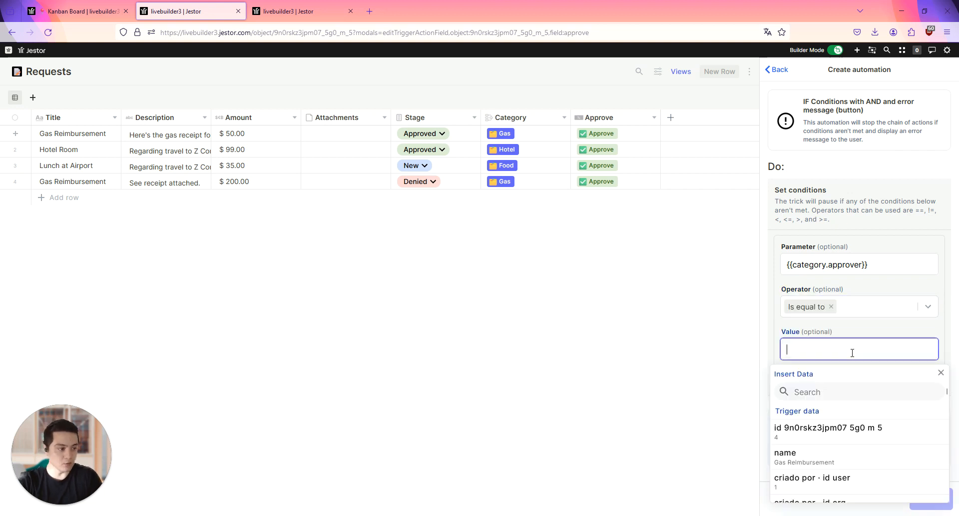
{"action": "type", "text": "{{curre"}
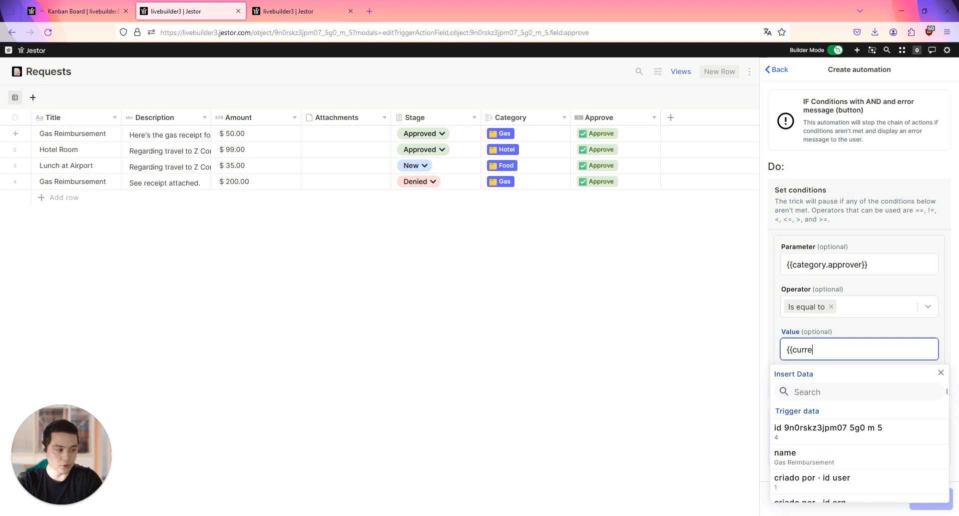
{"action": "type", "text": "nt_user()}}"}
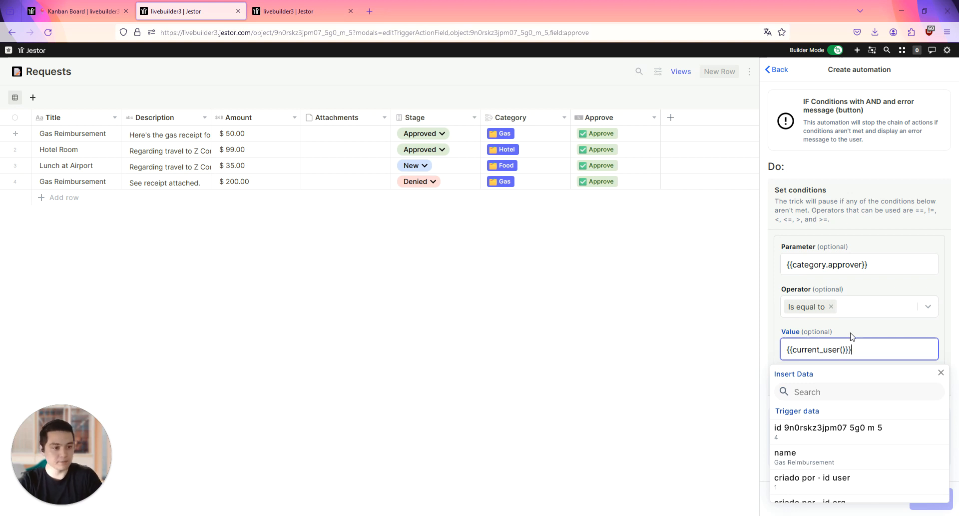
{"action": "left_click", "coordinate": [883, 244]}
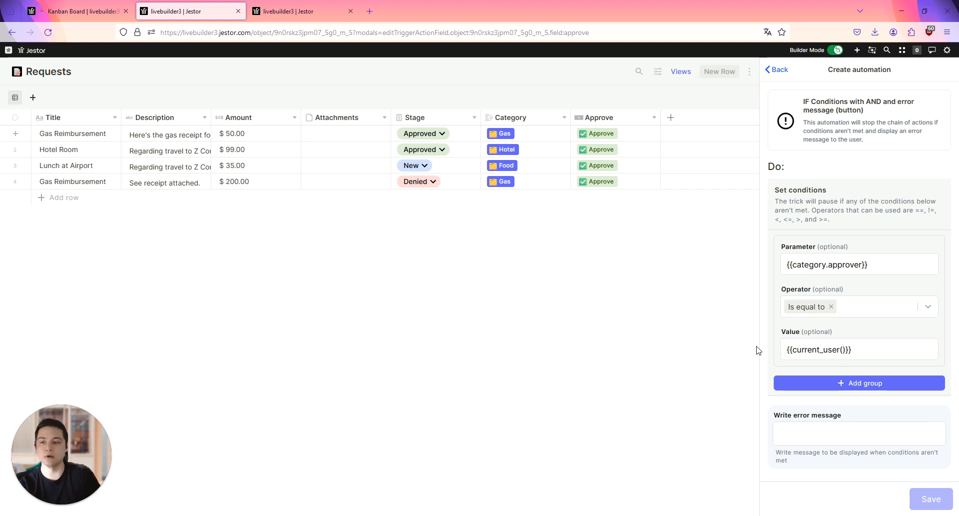
Write the error message "You're not the approver!" for the unmet condition and save the action
{"action": "left_click", "coordinate": [817, 434]}
{"action": "left_click", "coordinate": [865, 243]}
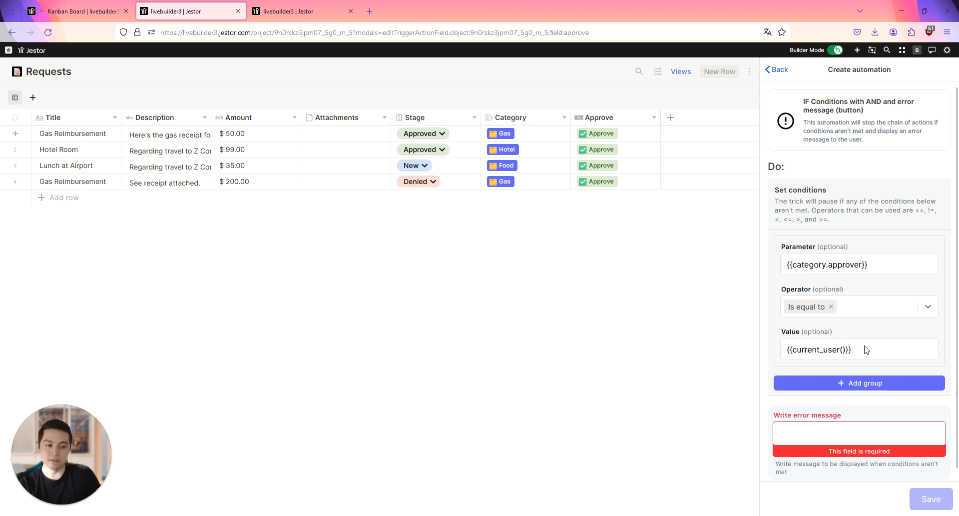
{"action": "left_click", "coordinate": [855, 440]}
{"action": "type", "text": "You"}
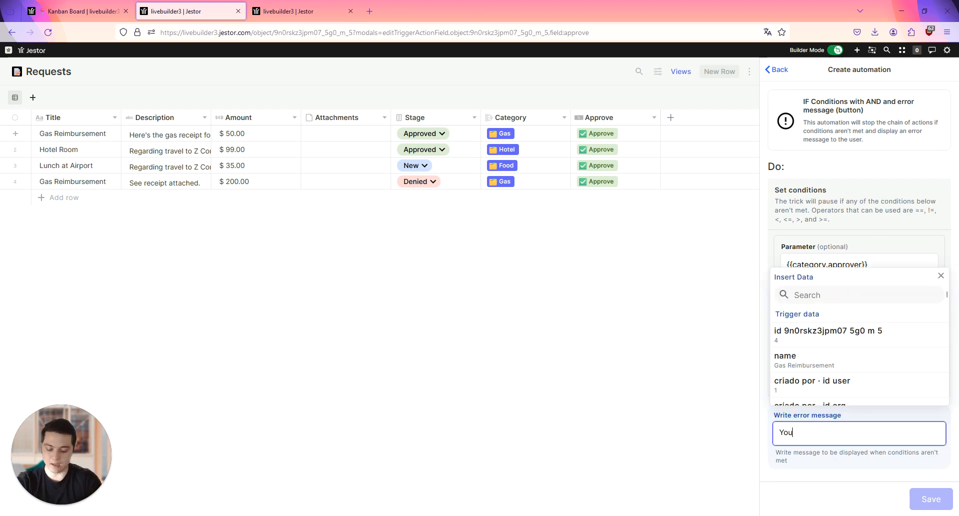
{"action": "type", "text": "'re no"}
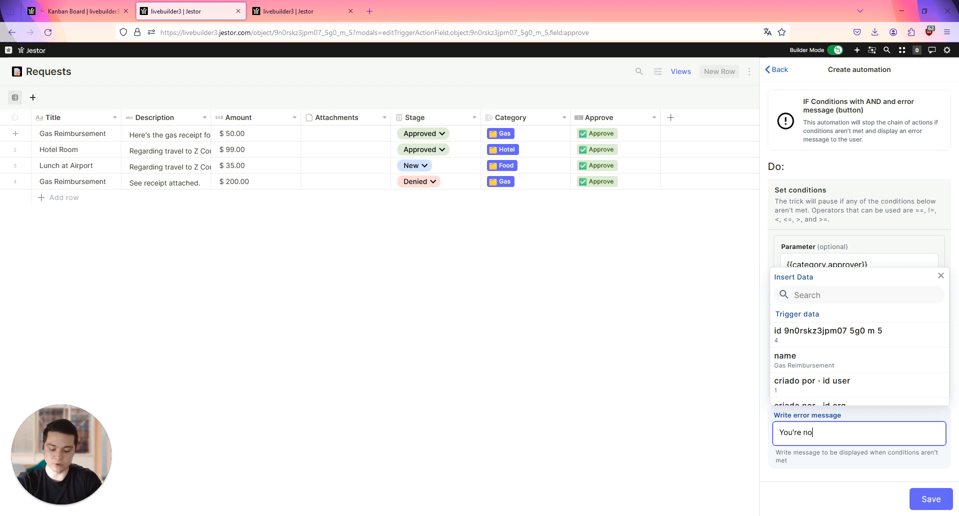
{"action": "type", "text": "t the approver!"}
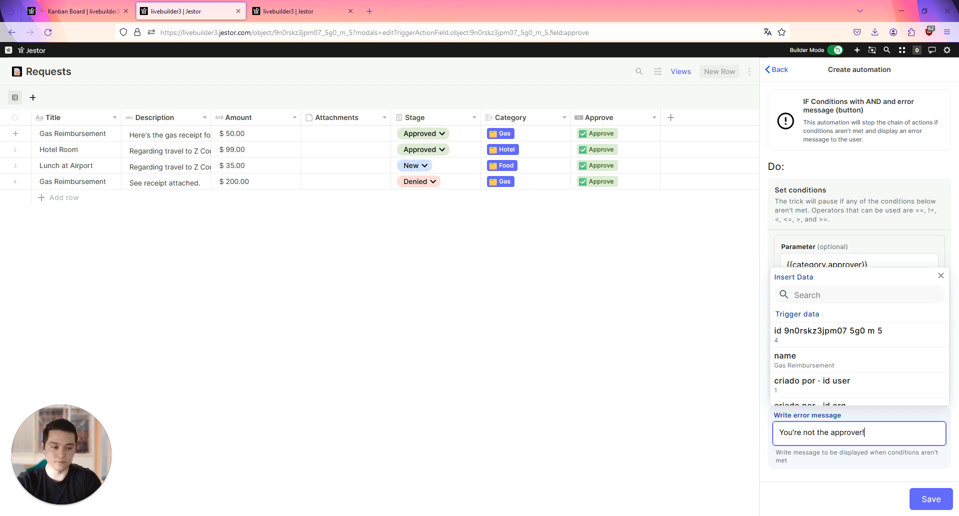
{"action": "left_click", "coordinate": [927, 502]}
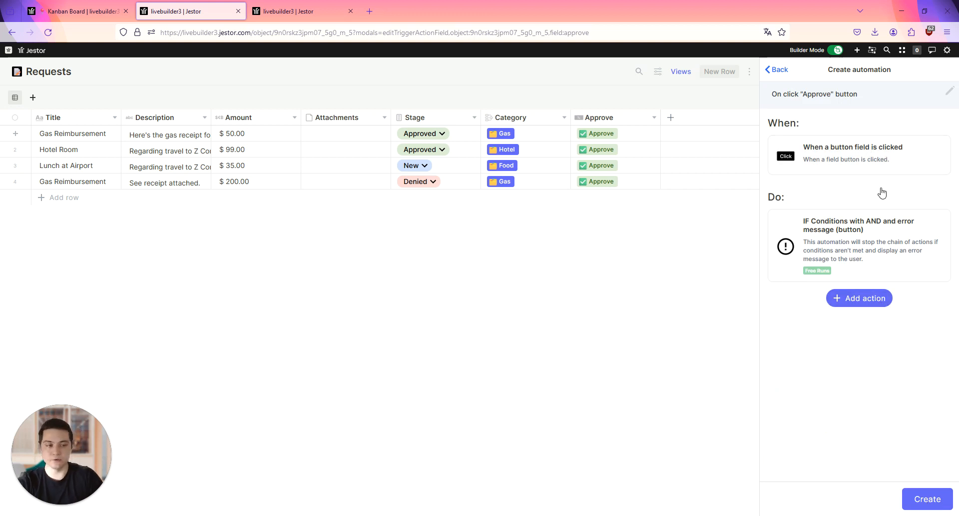
Add a "Move card to a stage" action after the condition in the Approve automation
{"action": "left_click", "coordinate": [873, 299]}
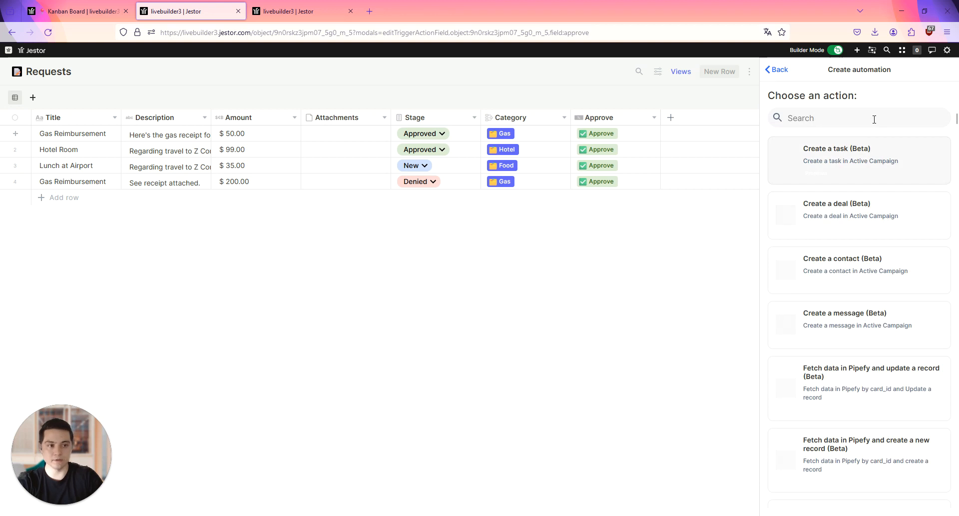
{"action": "type", "text": "card"}
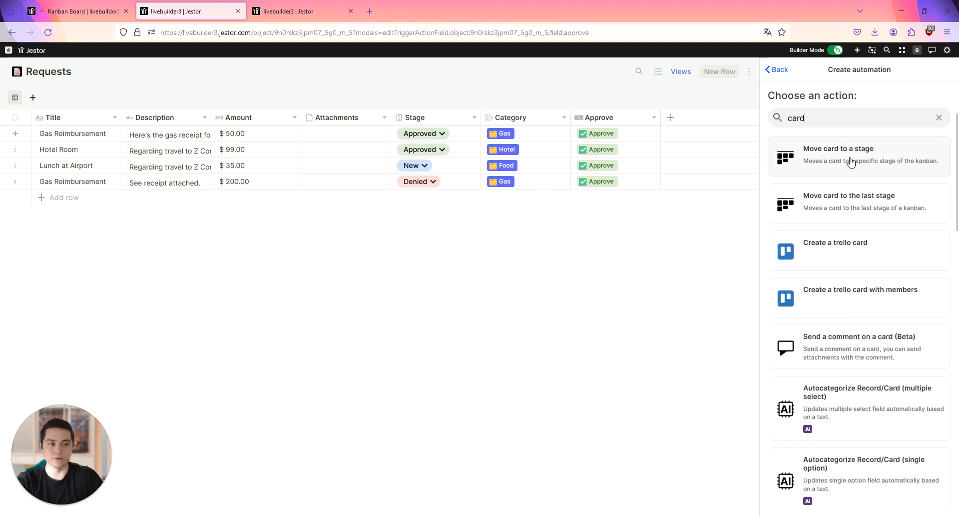
{"action": "left_click", "coordinate": [851, 161]}
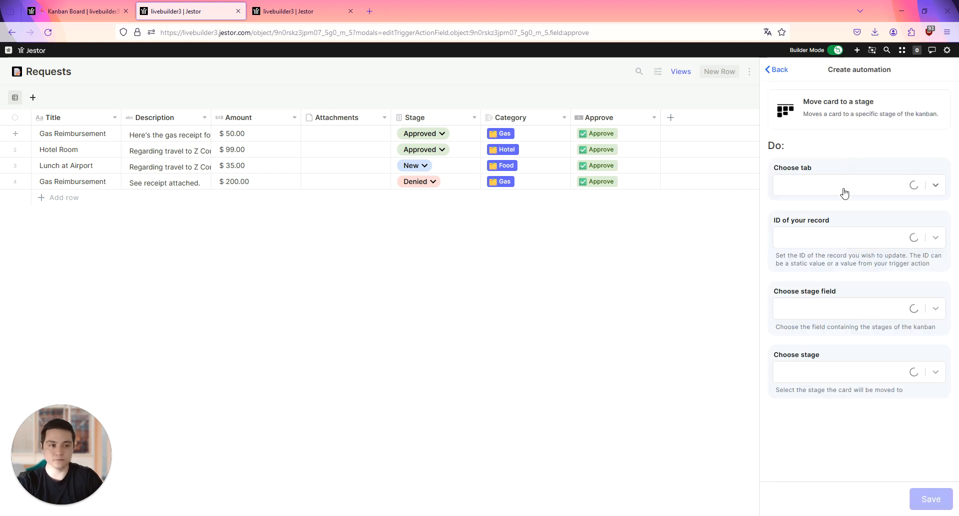
Set the move action to work on the Requests table, with "The record/card itself" as the record ID
{"action": "left_click", "coordinate": [844, 193]}
{"action": "type", "text": "re"}
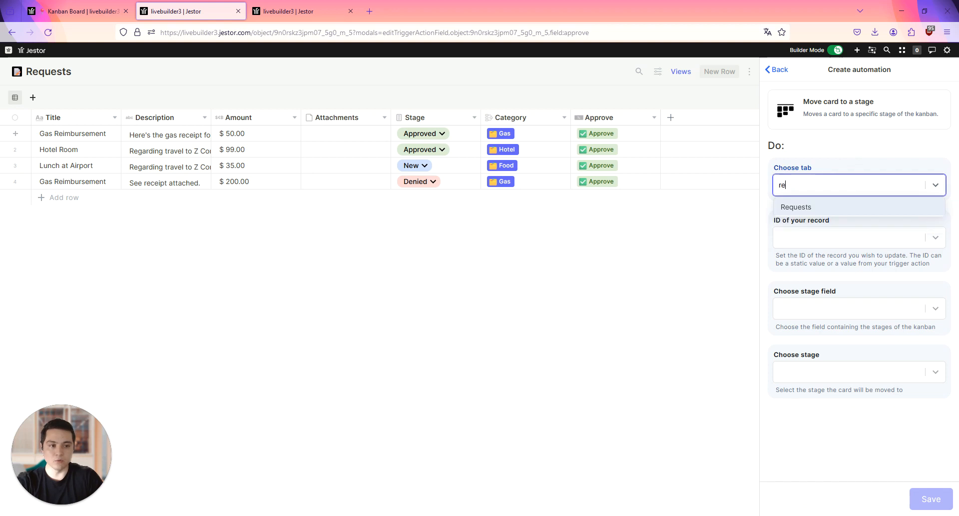
{"action": "left_click", "coordinate": [853, 209]}
{"action": "left_click", "coordinate": [843, 241]}
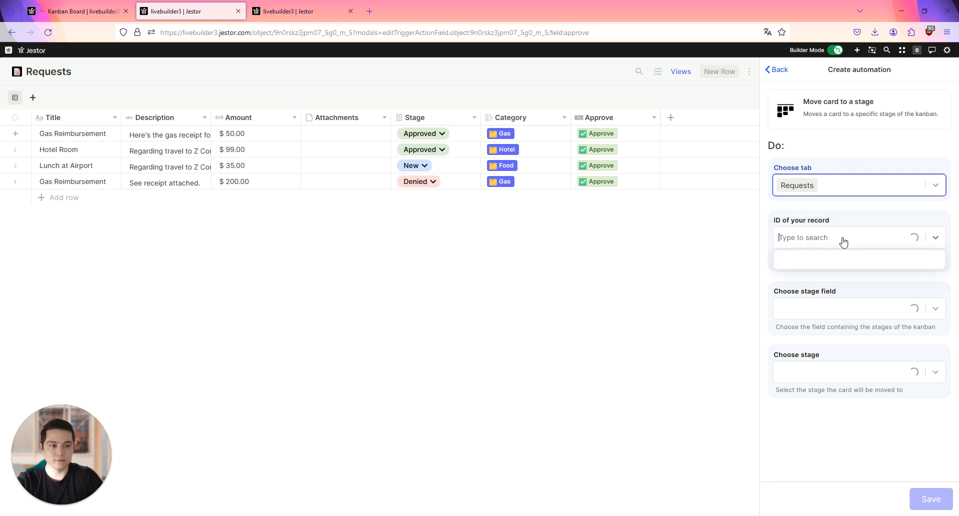
{"action": "left_click", "coordinate": [824, 260]}
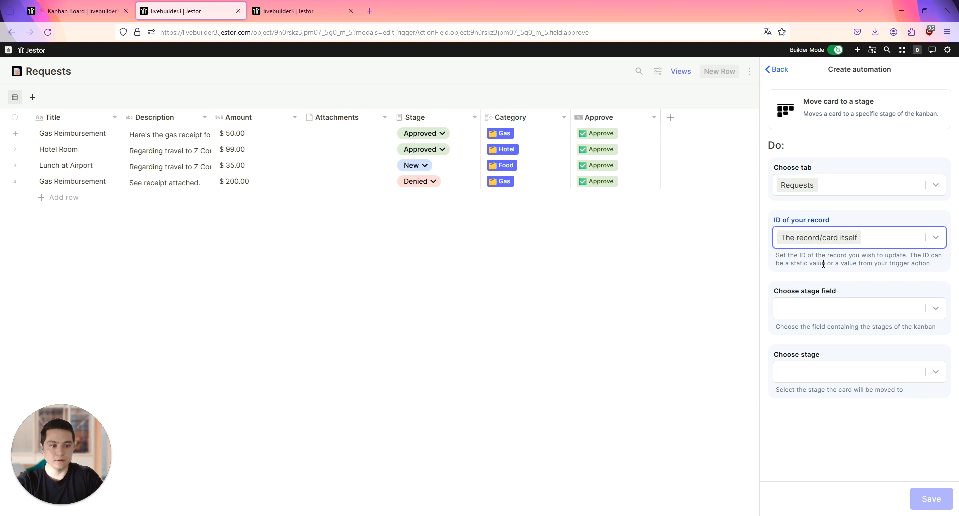
Set the move action's stage field to Stage and its target stage to Approved, and save the action, the automation and the Approve field
{"action": "left_click", "coordinate": [818, 311]}
{"action": "left_click", "coordinate": [812, 332]}
{"action": "left_click", "coordinate": [825, 379]}
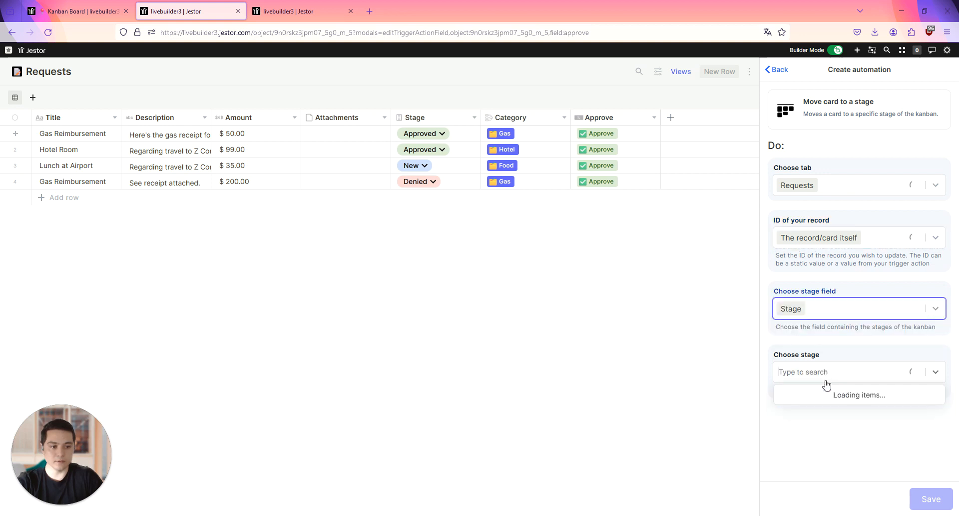
{"action": "left_click", "coordinate": [810, 413]}
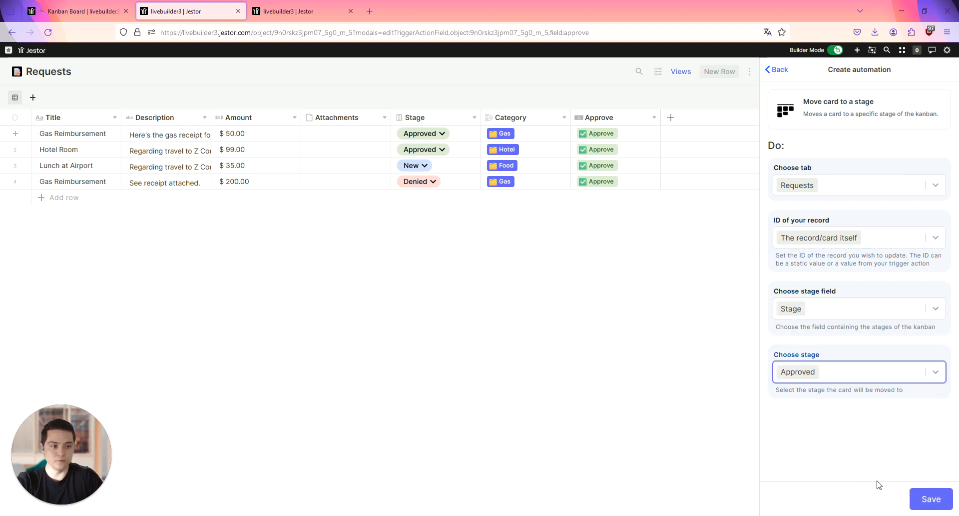
{"action": "left_click", "coordinate": [921, 505]}
{"action": "left_click", "coordinate": [933, 505]}
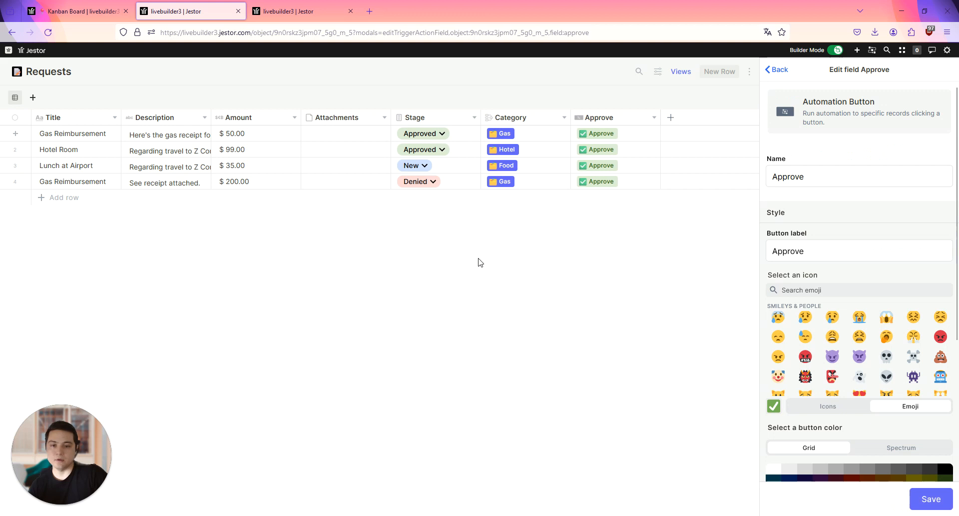
{"action": "left_click", "coordinate": [931, 508]}
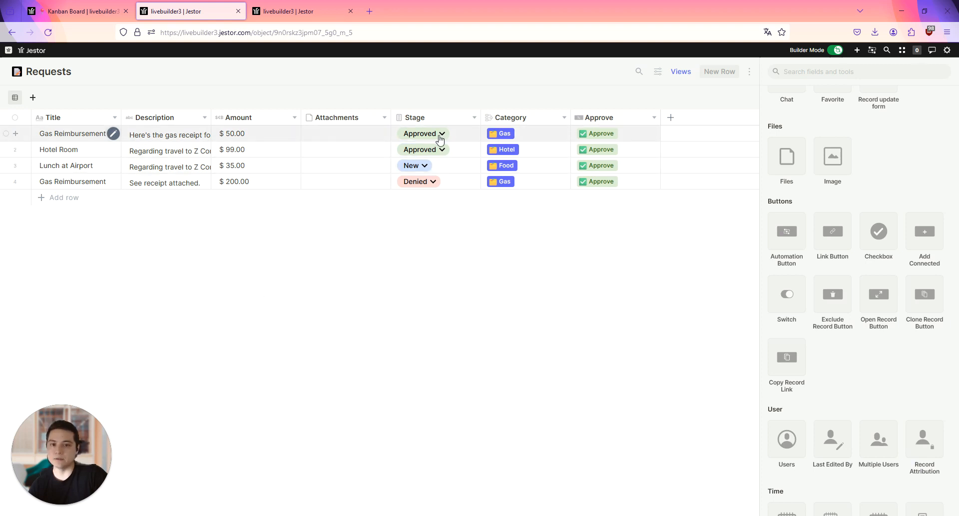
Set the stage of the $50.00 Gas Reimbursement request to New and check the approvers in the Categories table
{"action": "left_click", "coordinate": [440, 134]}
{"action": "left_click", "coordinate": [419, 158]}
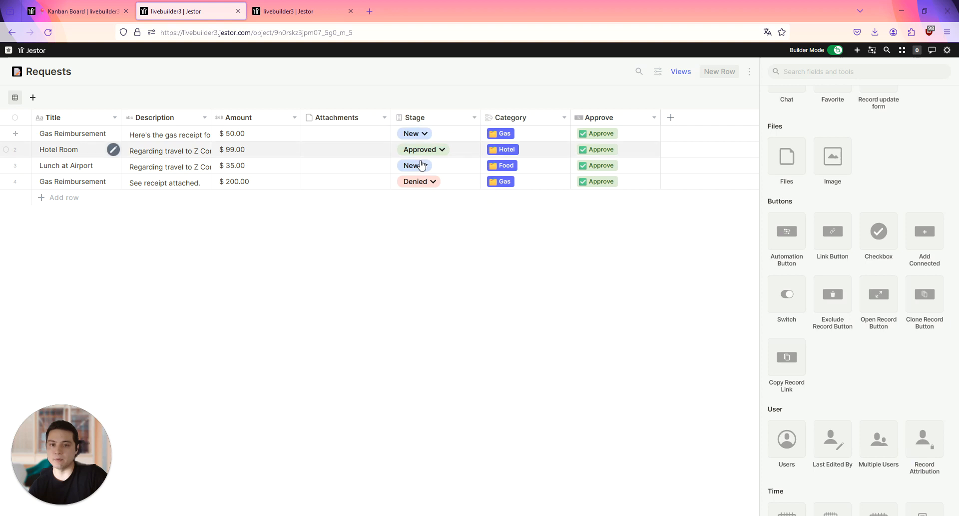
{"action": "left_click", "coordinate": [295, 11]}
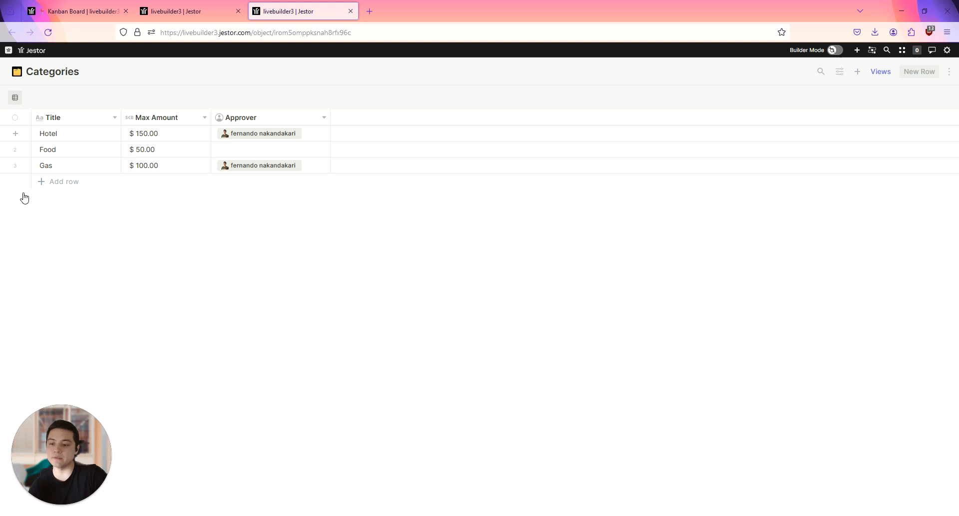
Add the existing Approve field to the Smart Kanban block on the Kanban Board page, save the block and page, and leave Builder Mode
{"action": "left_click", "coordinate": [93, 11]}
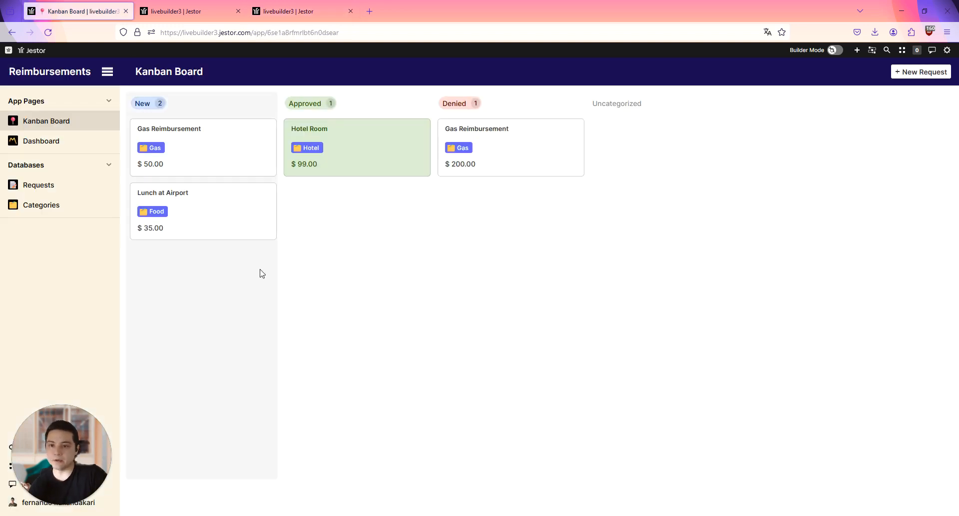
{"action": "left_click", "coordinate": [835, 52]}
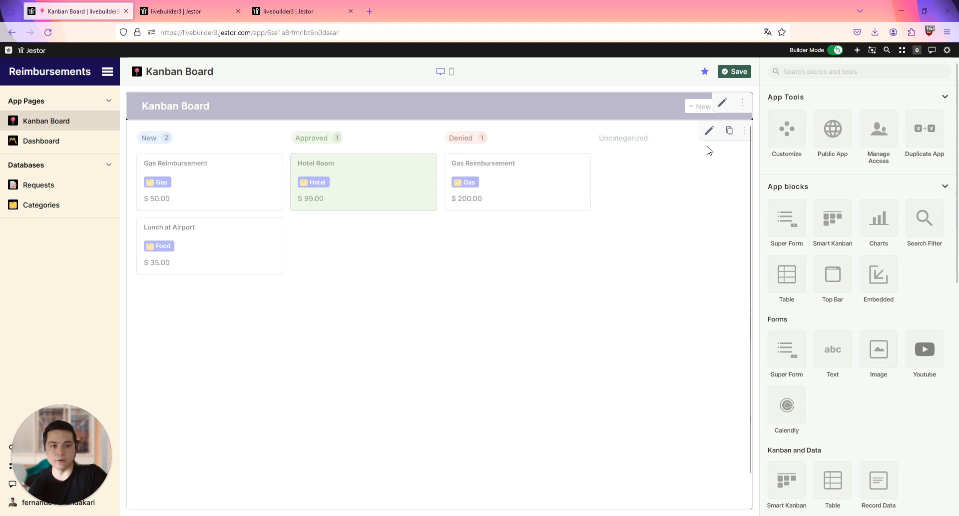
{"action": "left_click", "coordinate": [710, 132]}
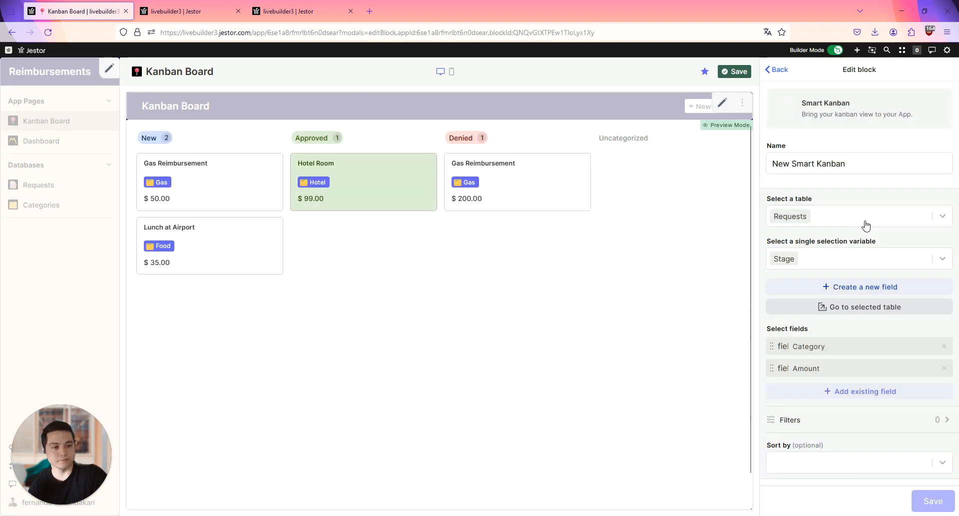
{"action": "scroll", "coordinate": [859, 260], "scroll_direction": "down", "scroll_amount": 2}
{"action": "left_click", "coordinate": [860, 271]}
{"action": "scroll", "coordinate": [842, 382], "scroll_direction": "down", "scroll_amount": 2}
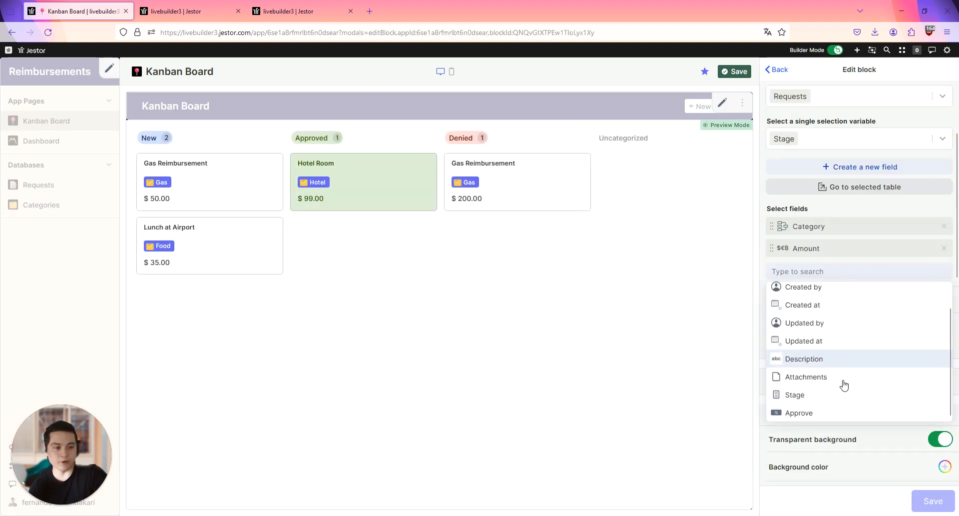
{"action": "left_click", "coordinate": [833, 414]}
{"action": "left_click", "coordinate": [932, 501]}
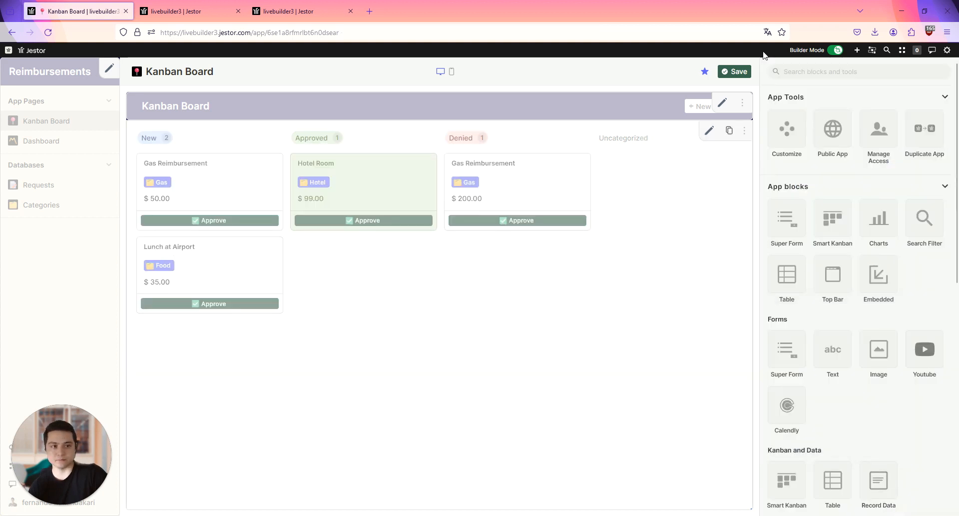
{"action": "left_click", "coordinate": [735, 71]}
{"action": "left_click", "coordinate": [837, 50]}
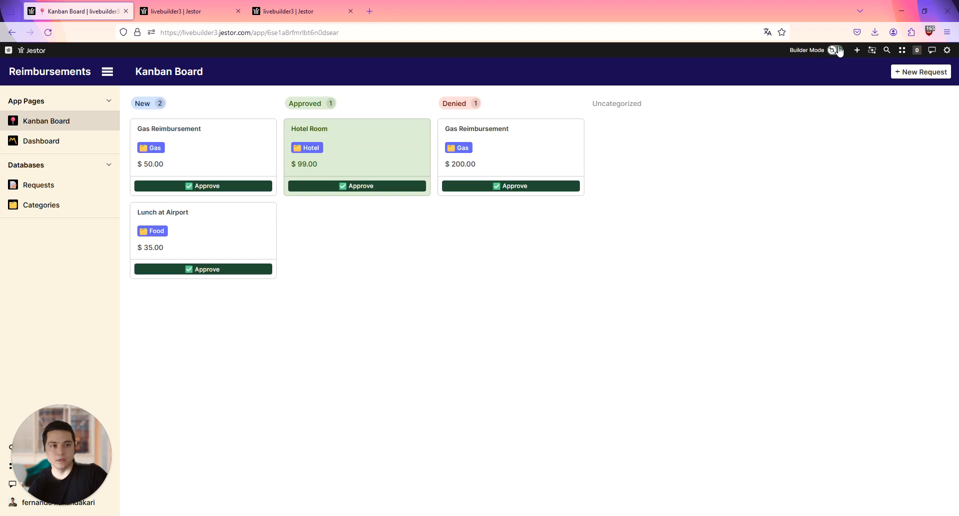
Test Approve on the $50.00 Gas Reimbursement card and, after checking the category approvers, on the Lunch at Airport card, dismissing any notification
{"action": "left_click", "coordinate": [257, 191]}
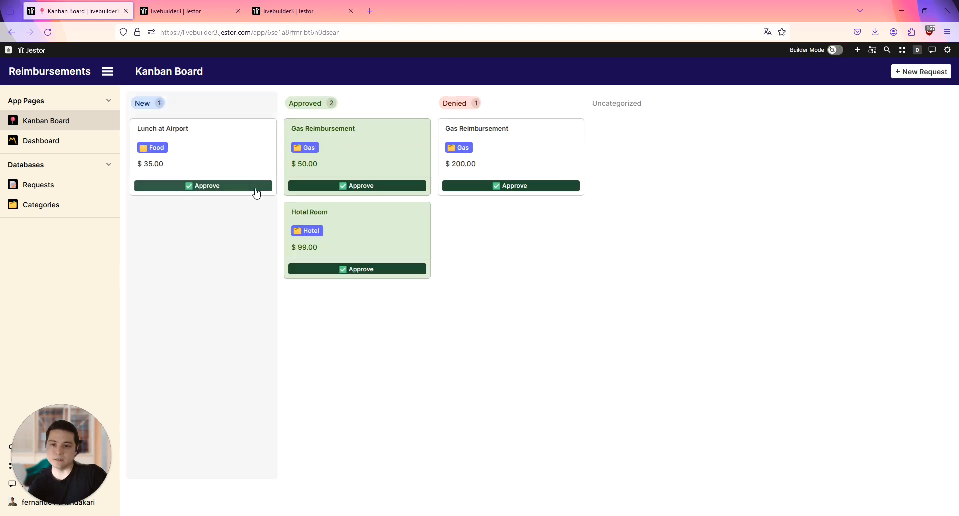
{"action": "left_click", "coordinate": [299, 12]}
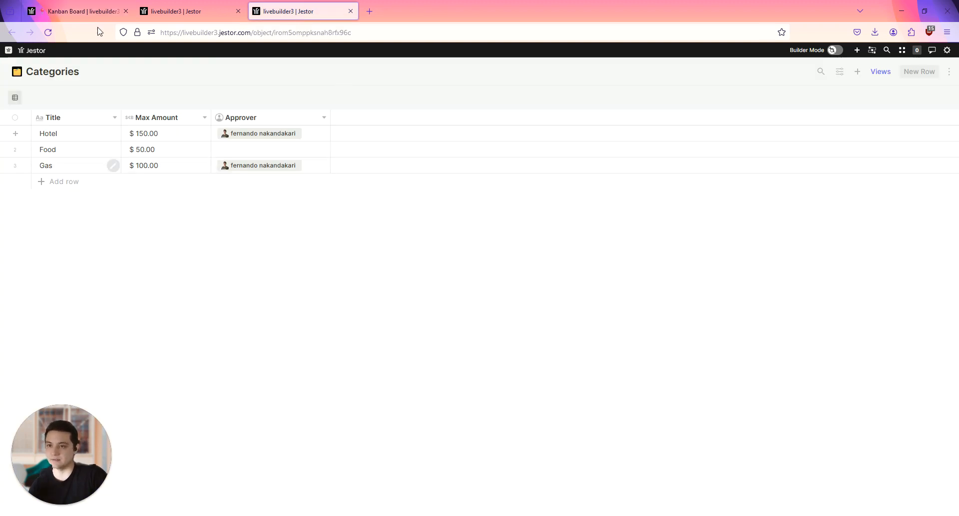
{"action": "left_click", "coordinate": [88, 11]}
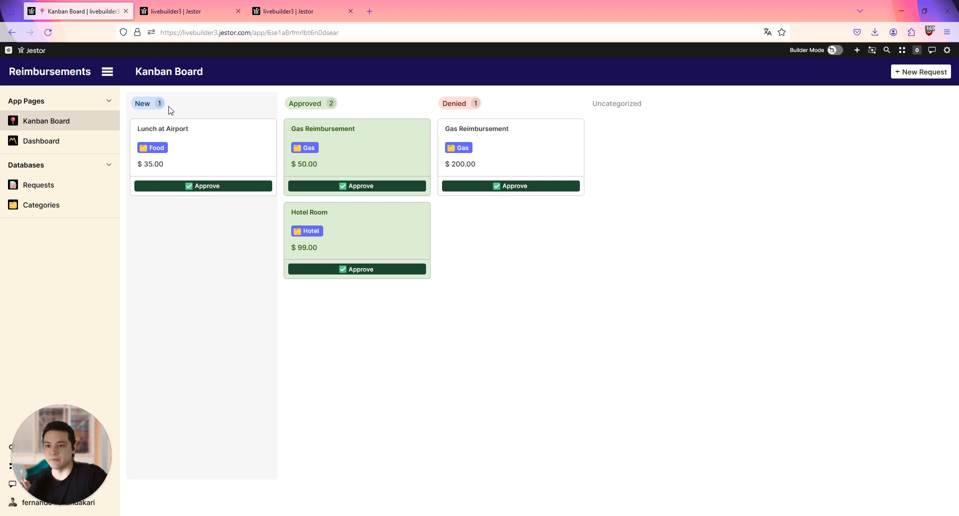
{"action": "left_click", "coordinate": [203, 190]}
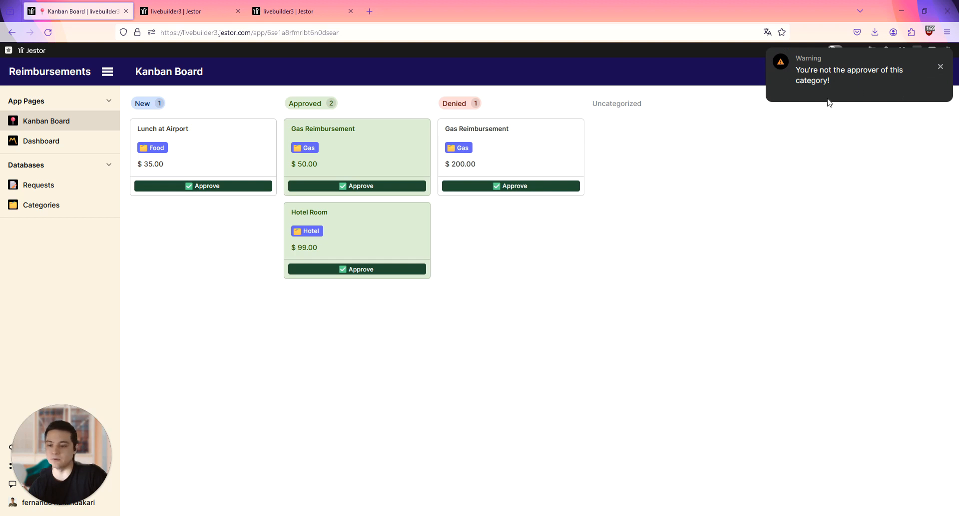
{"action": "left_click", "coordinate": [940, 67]}
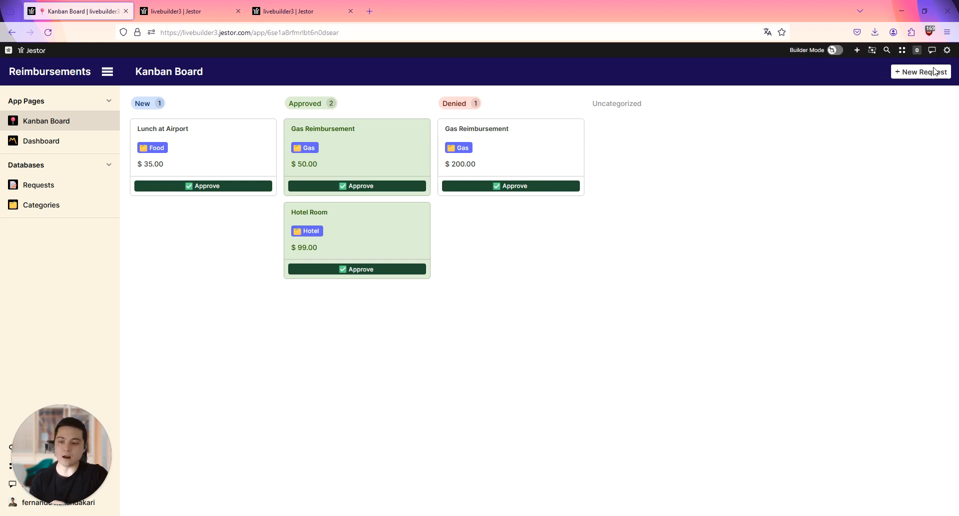